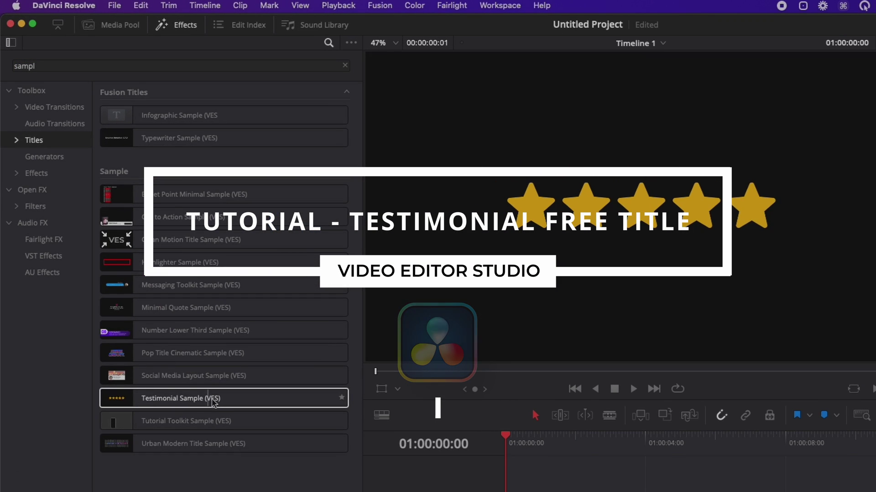
Extract Testimonial Sample(VES).zip so its folder sits on the desktop beside the archive
{"action": "left_click_drag", "start_coordinate": [134, 296], "coordinate": [377, 401]}
{"action": "left_click_drag", "start_coordinate": [376, 401], "coordinate": [377, 401]}
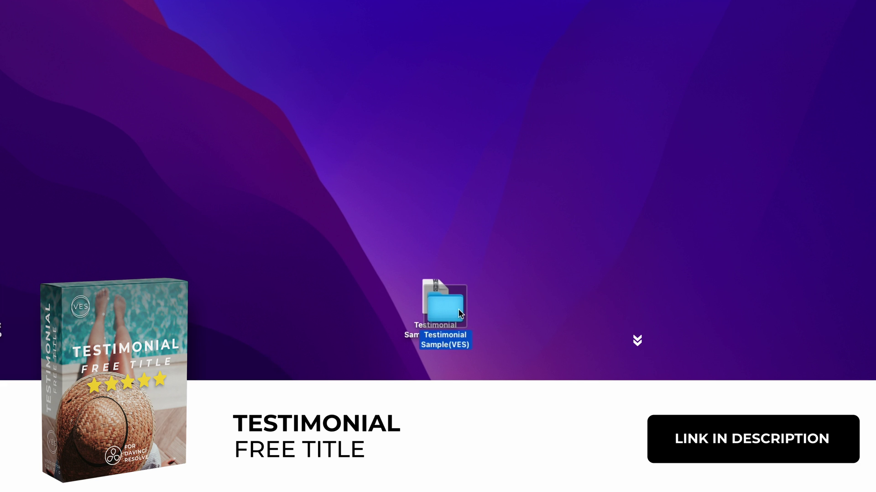
Open the Testimonial Sample(VES) folder and preview Licence.pdf and Instructions.pdf
{"action": "left_click_drag", "start_coordinate": [450, 304], "coordinate": [510, 303]}
{"action": "double_click", "coordinate": [511, 300]}
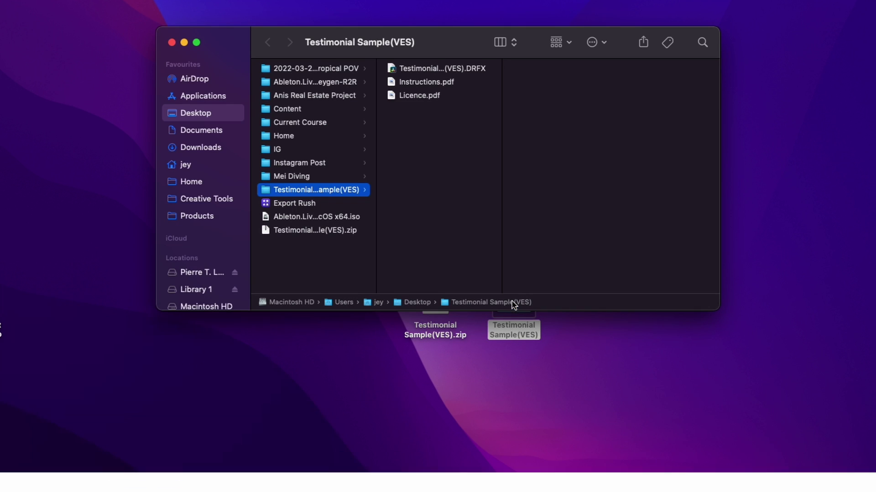
{"action": "left_click_drag", "start_coordinate": [466, 119], "coordinate": [473, 148]}
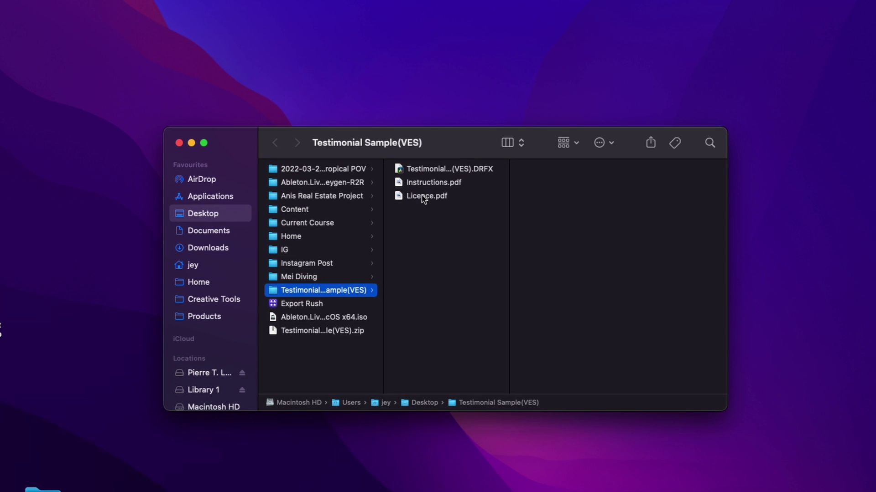
{"action": "left_click", "coordinate": [424, 197]}
{"action": "left_click", "coordinate": [423, 184]}
Install Testimonial Sample (VES).DRFX into DaVinci Resolve's Effects Library
{"action": "left_click", "coordinate": [430, 170]}
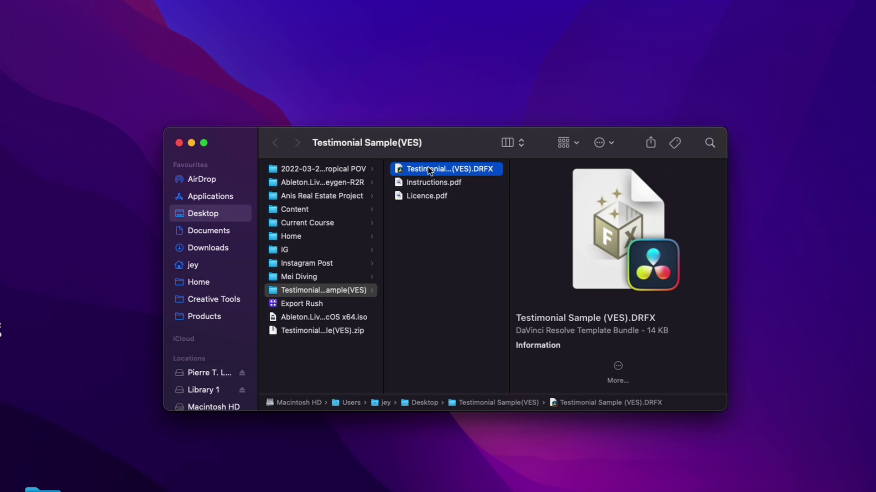
{"action": "double_click", "coordinate": [430, 169]}
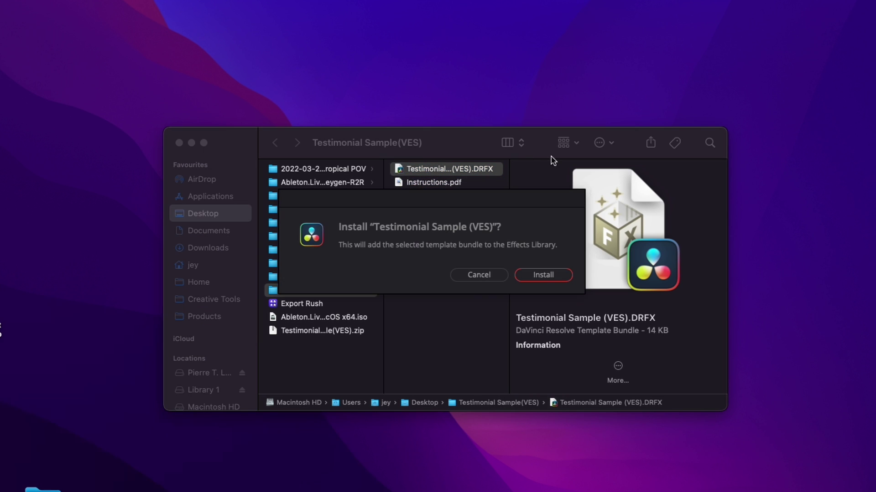
{"action": "left_click", "coordinate": [558, 275]}
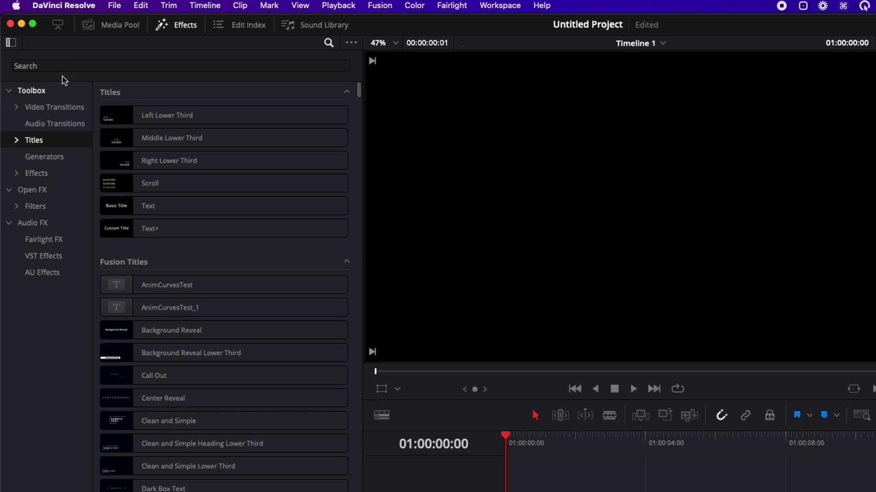
Search the effects for 'sampl' and place Testimonial Sample (VES) at the start of Video 1
{"action": "left_click", "coordinate": [62, 65]}
{"action": "type", "text": "sampl"}
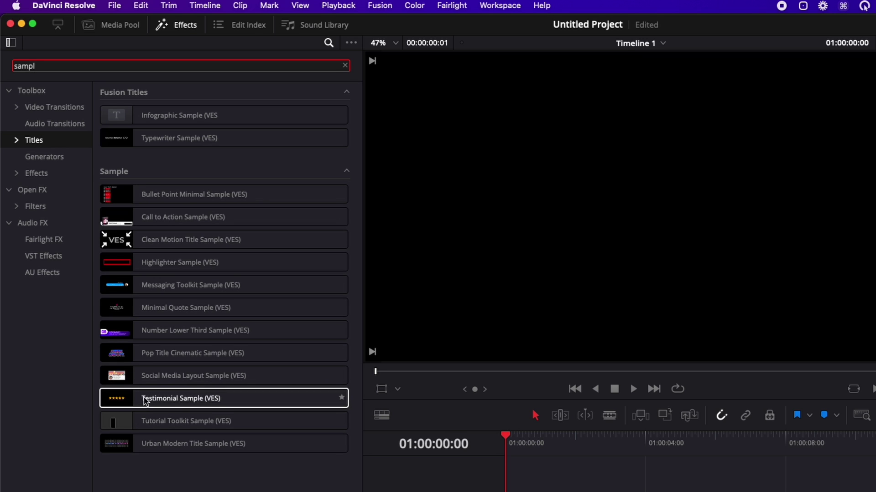
{"action": "left_click", "coordinate": [146, 400]}
{"action": "left_click_drag", "start_coordinate": [187, 399], "coordinate": [379, 403]}
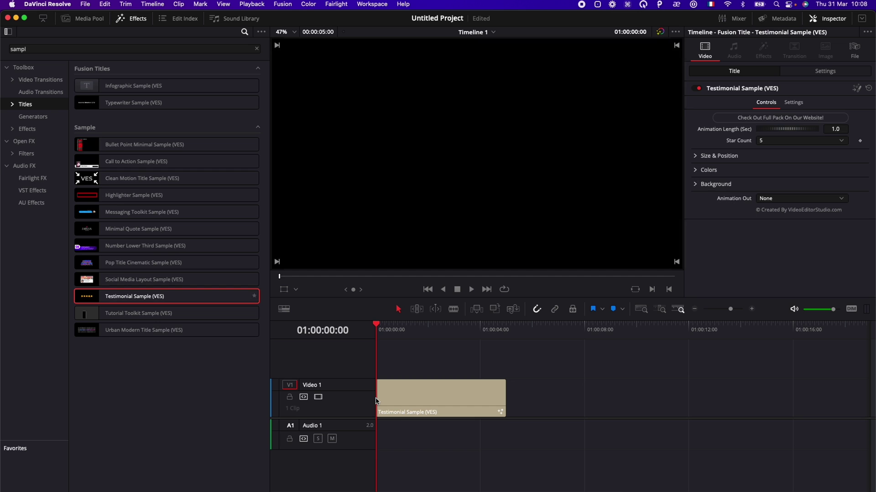
Play the timeline from the start to preview the five yellow stars animating in
{"action": "key", "text": "space"}
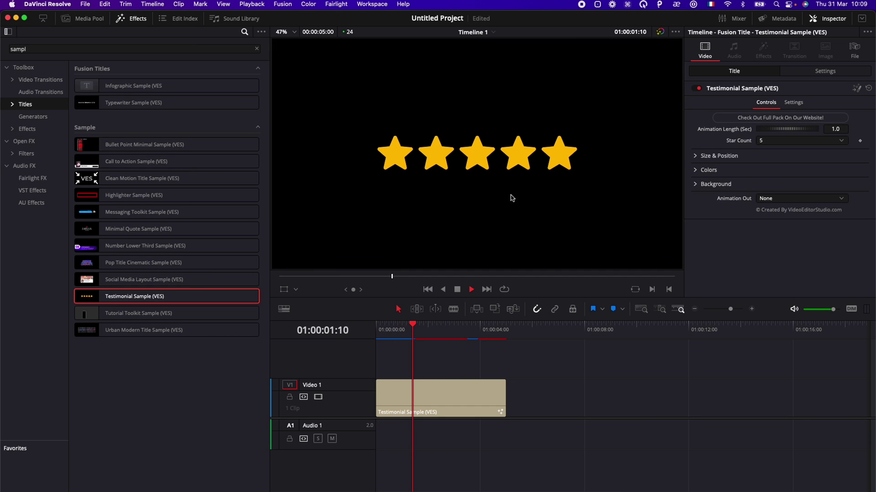
{"action": "key", "text": "space"}
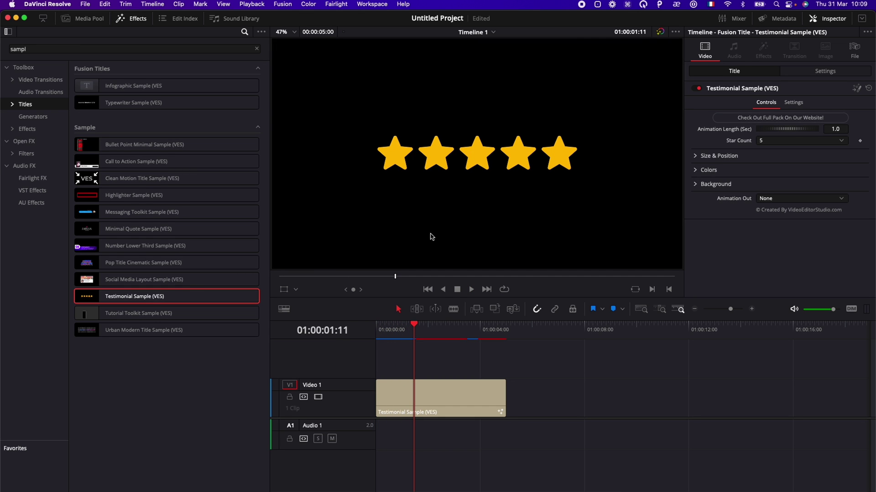
{"action": "key", "text": "Home"}
{"action": "key", "text": "space"}
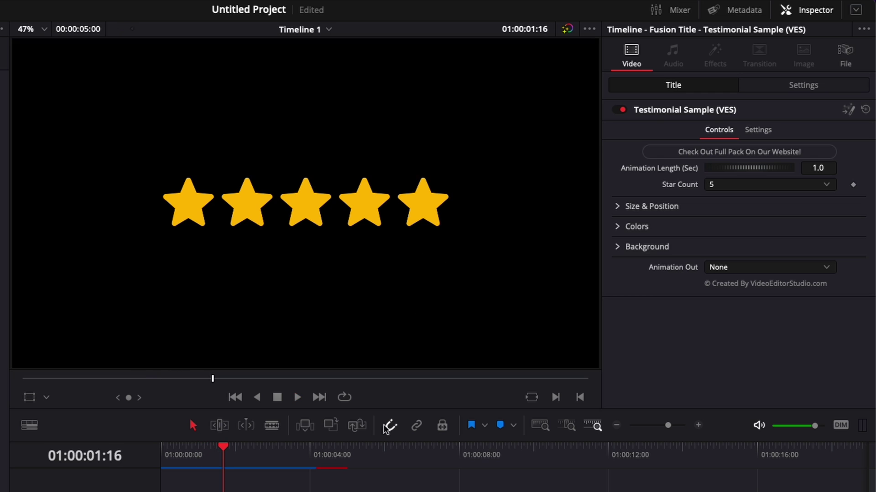
Set Animation Out to Replicate Animation IN and scrub the clip's end to preview the exit
{"action": "left_click_drag", "start_coordinate": [329, 449], "coordinate": [335, 453]}
{"action": "left_click", "coordinate": [728, 270]}
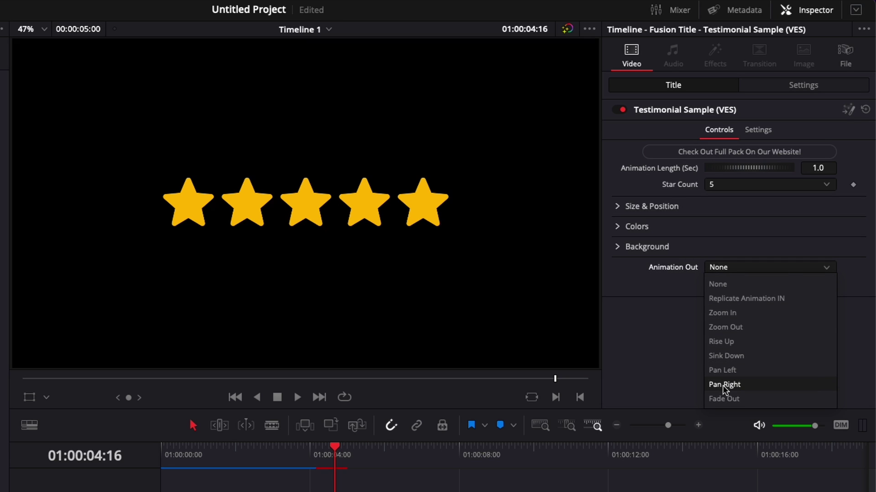
{"action": "left_click", "coordinate": [728, 299]}
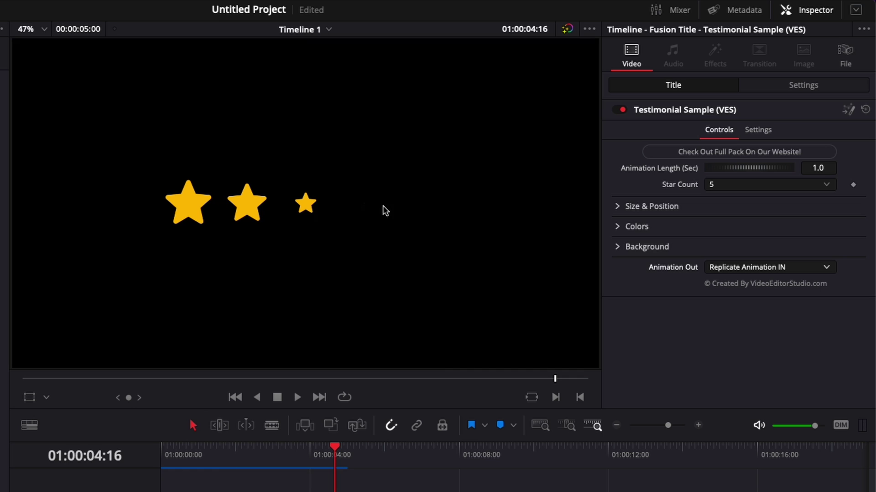
{"action": "mouse_move", "coordinate": [315, 468]}
{"action": "left_mouse_down"}
{"action": "mouse_move", "coordinate": [325, 459]}
{"action": "mouse_move", "coordinate": [159, 457]}
{"action": "mouse_move", "coordinate": [314, 462]}
{"action": "mouse_move", "coordinate": [329, 471]}
{"action": "left_mouse_up"}
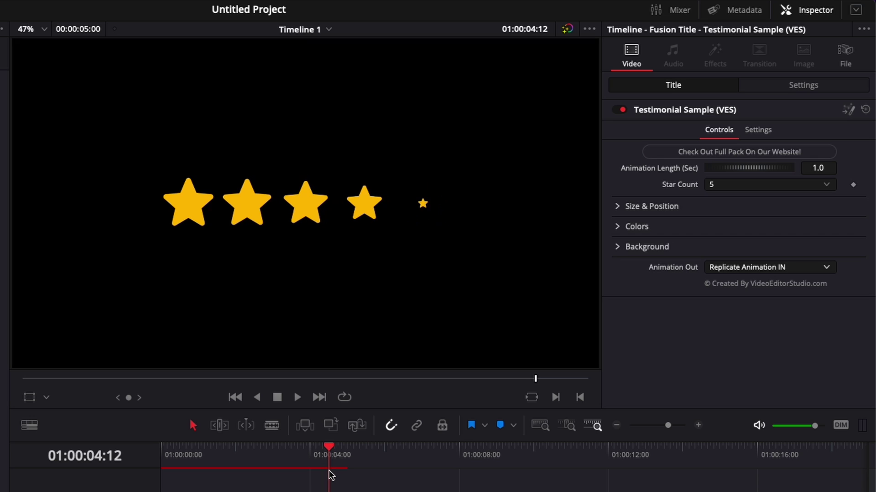
{"action": "left_click", "coordinate": [760, 269]}
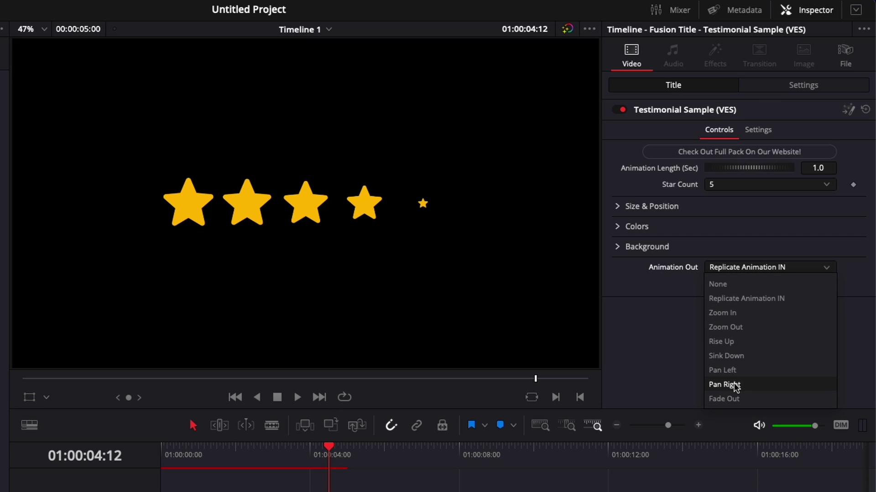
{"action": "left_click", "coordinate": [730, 399]}
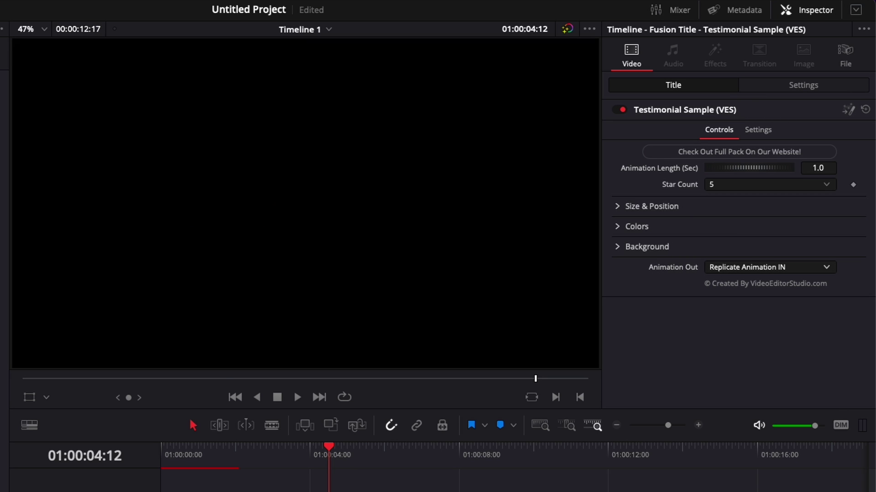
{"action": "left_click_drag", "start_coordinate": [329, 452], "coordinate": [196, 460]}
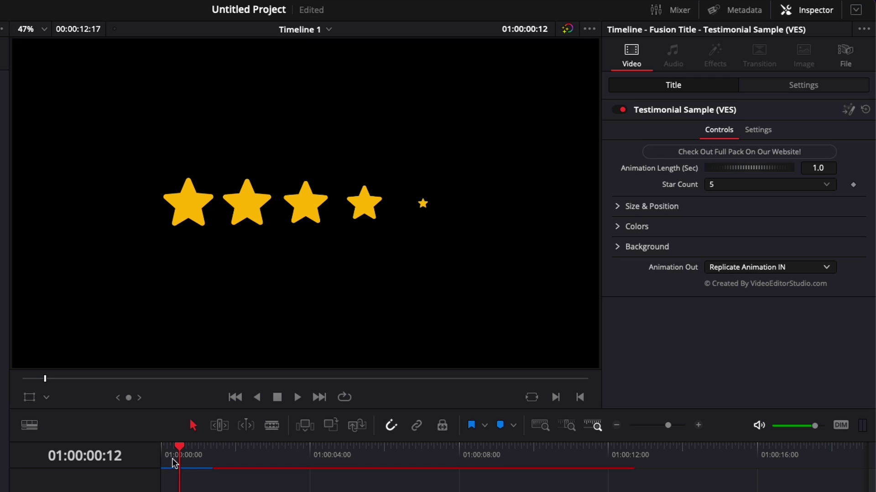
Raise Animation Length to 2.0 seconds and scrub until all five stars reach full size
{"action": "mouse_move", "coordinate": [175, 456]}
{"action": "left_mouse_down"}
{"action": "mouse_move", "coordinate": [162, 456]}
{"action": "mouse_move", "coordinate": [191, 458]}
{"action": "left_mouse_up"}
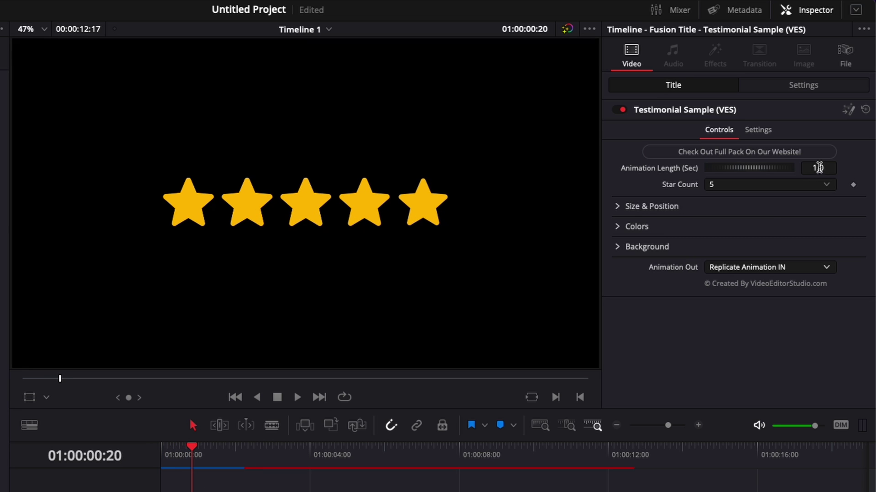
{"action": "left_click_drag", "start_coordinate": [819, 167], "coordinate": [827, 168]}
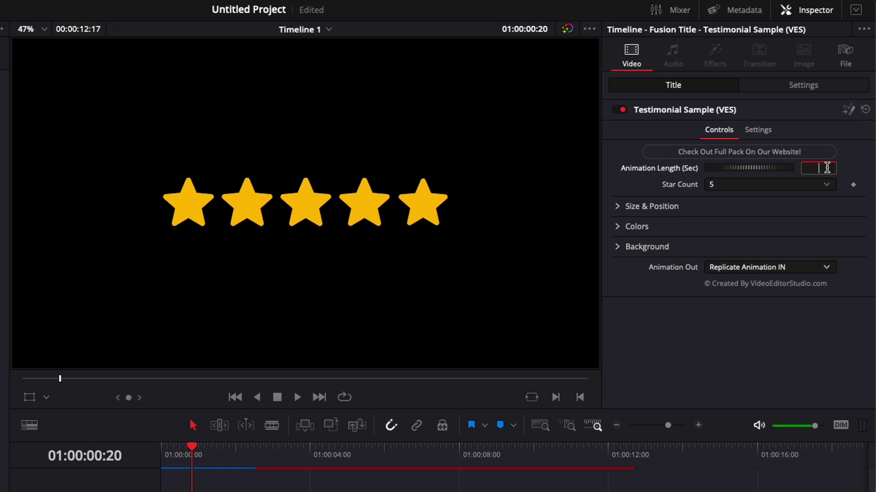
{"action": "key", "text": "Return"}
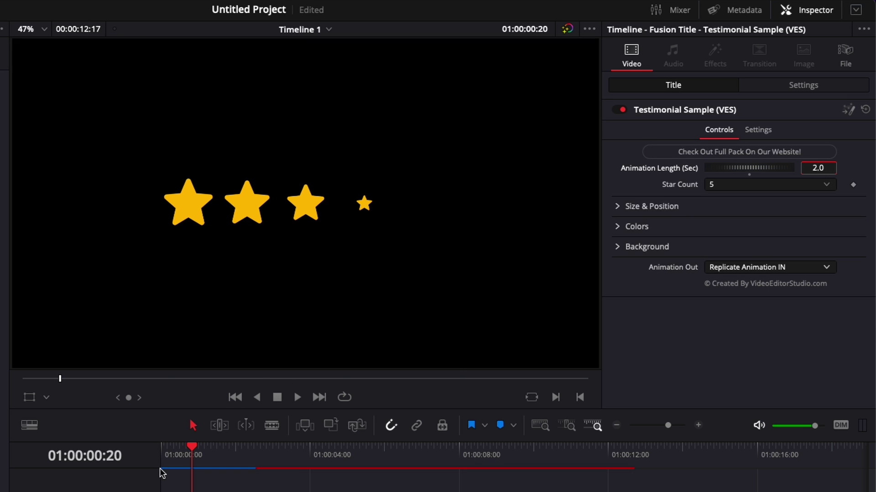
{"action": "left_click", "coordinate": [170, 463]}
{"action": "left_click_drag", "start_coordinate": [382, 336], "coordinate": [400, 332]}
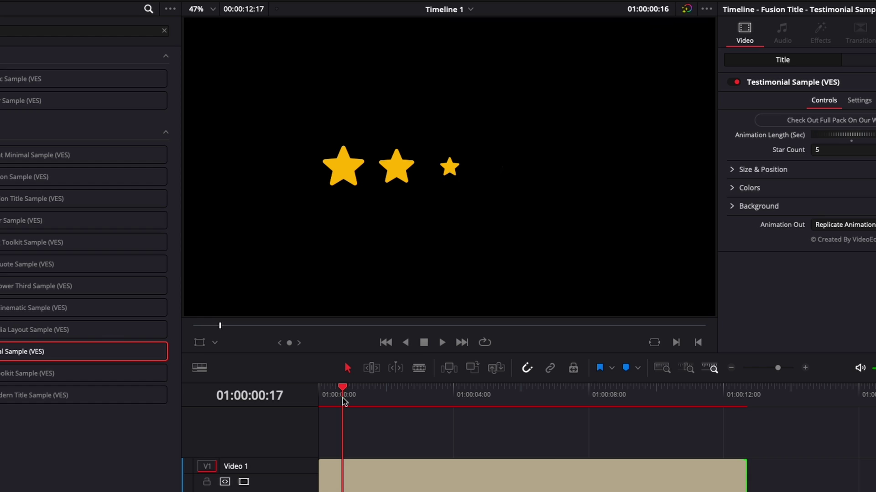
{"action": "left_click_drag", "start_coordinate": [349, 399], "coordinate": [352, 401]}
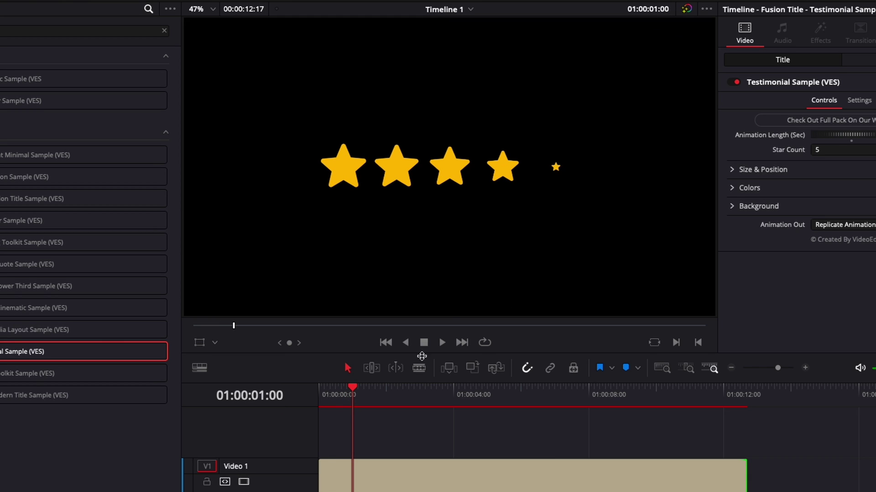
{"action": "left_click_drag", "start_coordinate": [355, 392], "coordinate": [386, 398]}
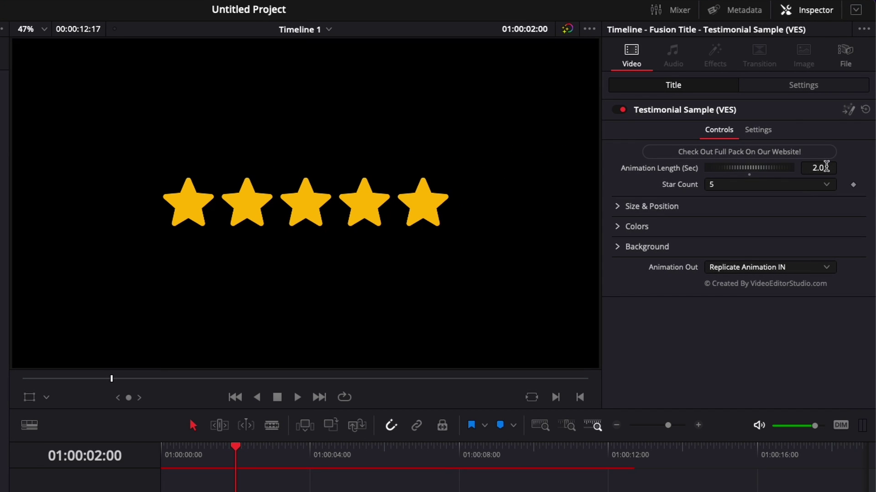
Try an Animation Length of 0.5 seconds and play it from the start
{"action": "left_click", "coordinate": [842, 130]}
{"action": "key", "text": "BackSpace"}
{"action": "key", "text": "BackSpace"}
{"action": "key", "text": "BackSpace"}
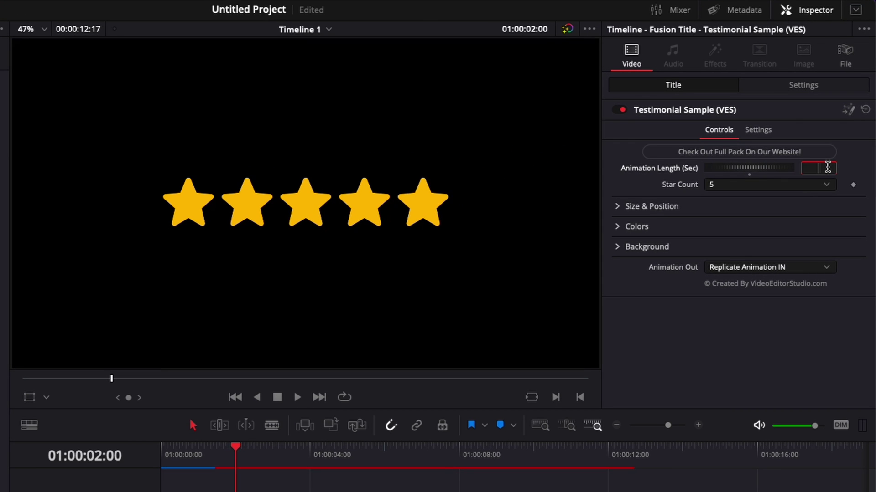
{"action": "type", "text": "0.5"}
{"action": "key", "text": "Return"}
{"action": "left_click", "coordinate": [161, 455]}
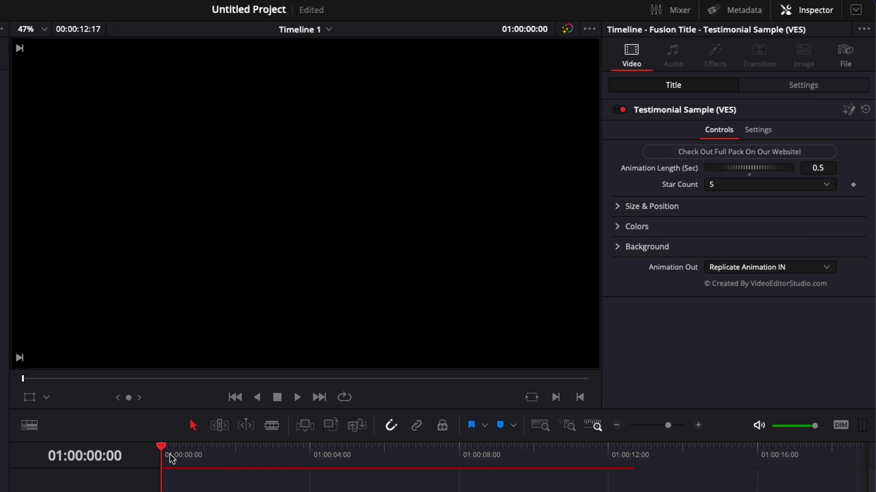
{"action": "key", "text": "space"}
{"action": "key", "text": "space"}
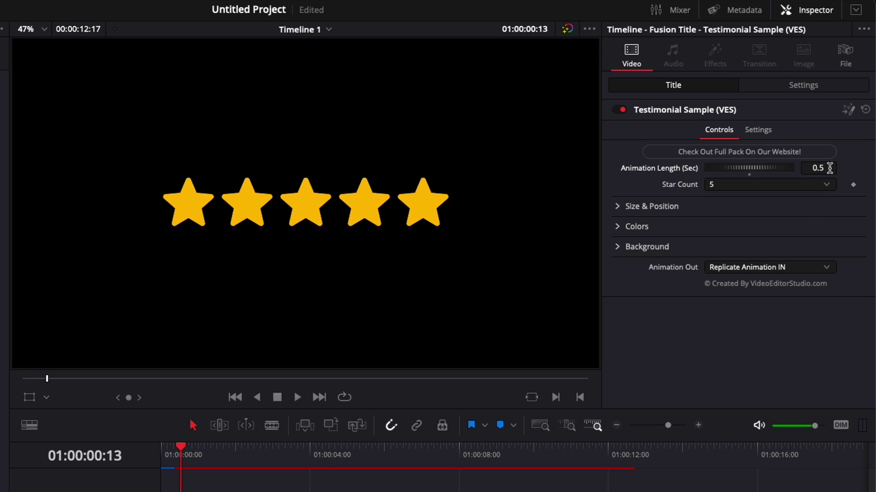
Change Animation Length to 5 seconds and scrub until all five stars show
{"action": "left_click", "coordinate": [830, 168]}
{"action": "type", "text": "5"}
{"action": "key", "text": "Return"}
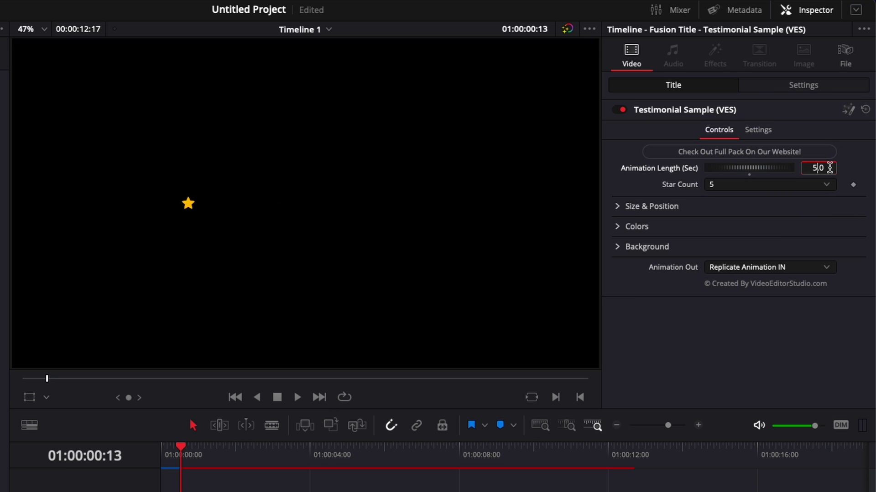
{"action": "left_click", "coordinate": [164, 457]}
{"action": "key", "text": "space"}
{"action": "left_click_drag", "start_coordinate": [166, 458], "coordinate": [411, 457]}
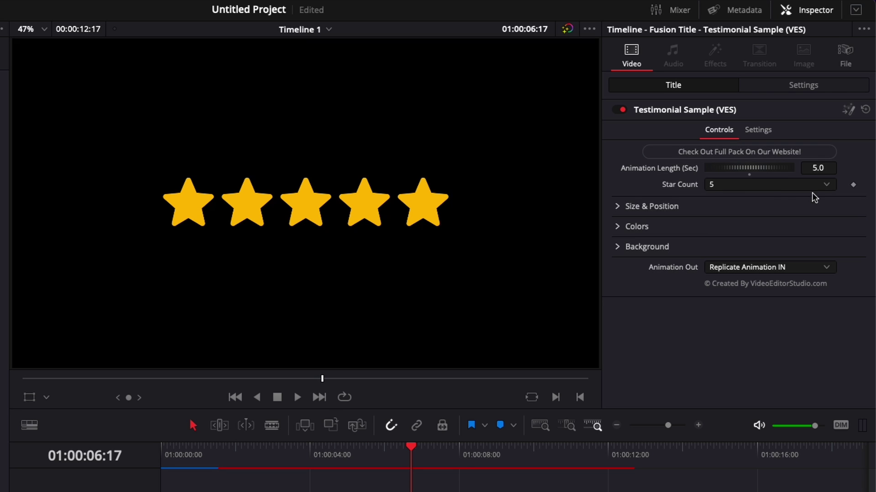
Set Animation Length back to 1.0, try Star Count 1 and 2, then return to 5
{"action": "left_click_drag", "start_coordinate": [757, 168], "coordinate": [685, 172]}
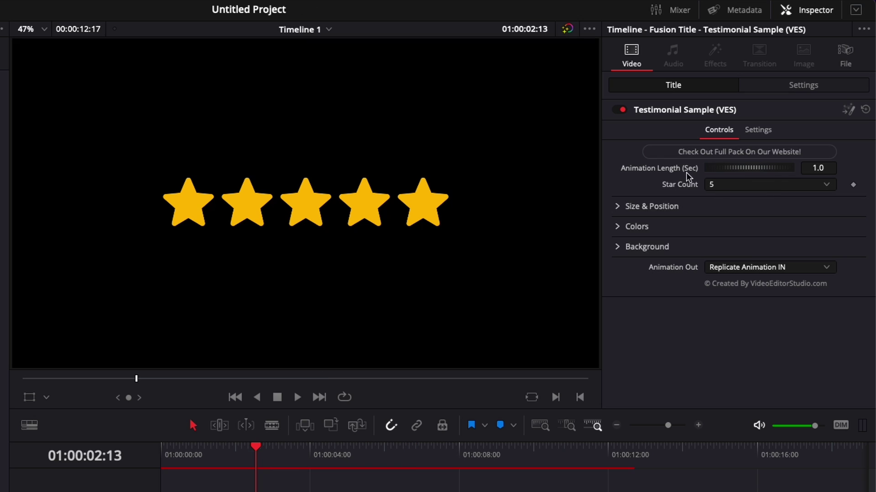
{"action": "left_click", "coordinate": [744, 188]}
{"action": "left_click", "coordinate": [727, 202]}
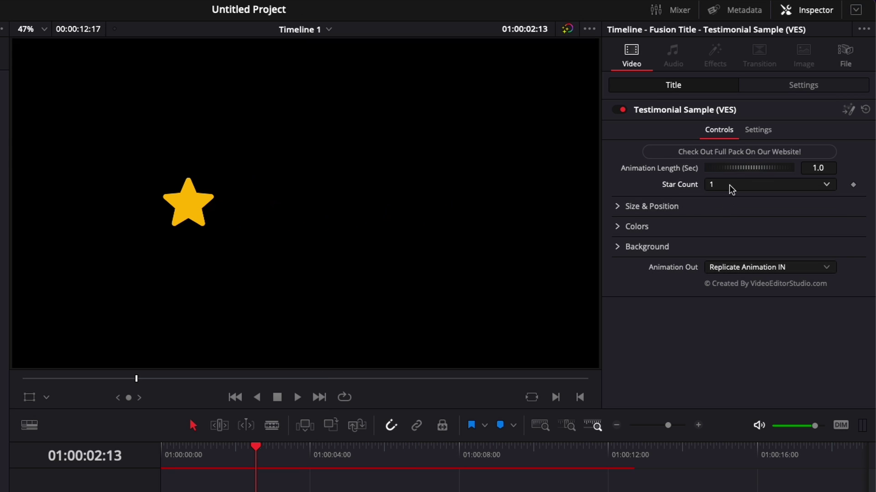
{"action": "left_click", "coordinate": [730, 184]}
{"action": "left_click", "coordinate": [714, 216]}
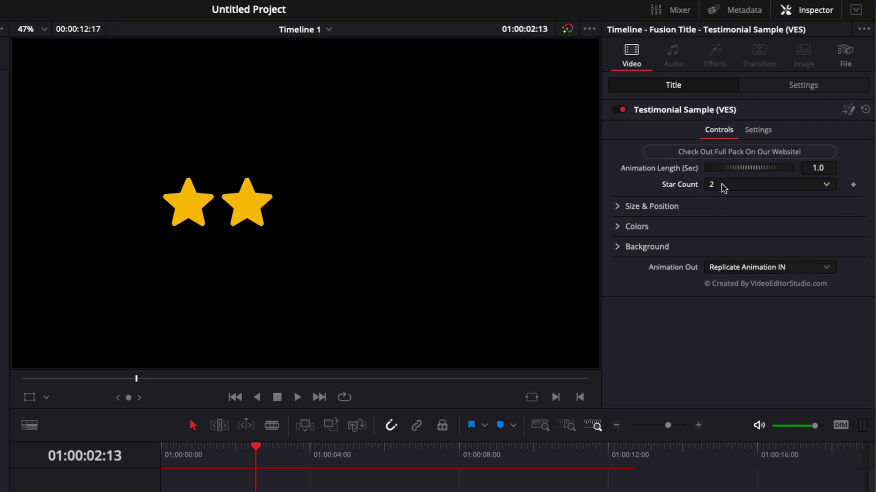
{"action": "left_click", "coordinate": [725, 185]}
{"action": "left_click", "coordinate": [712, 256]}
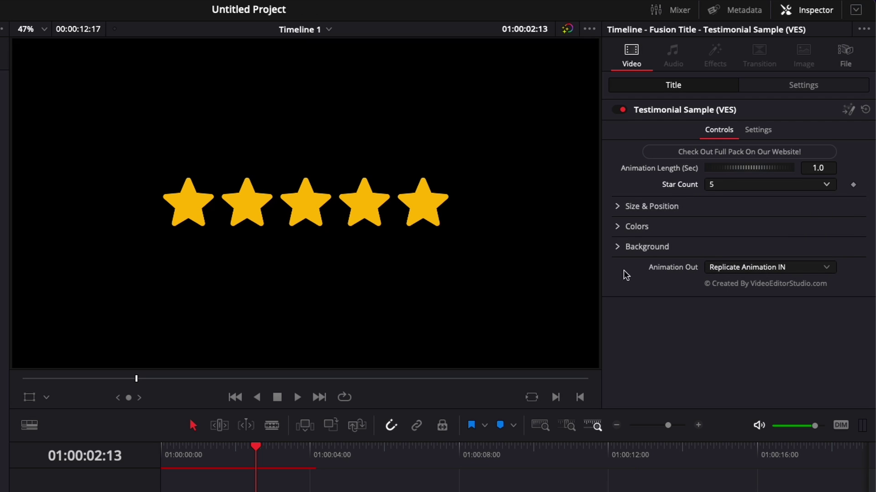
Shrink the stars to Size 0.84 and color them red with the Colors picker
{"action": "left_click", "coordinate": [617, 207]}
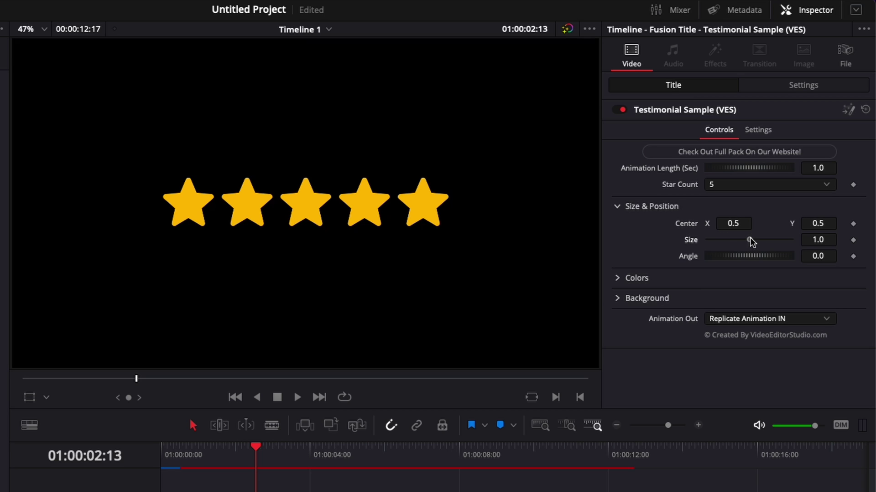
{"action": "left_click_drag", "start_coordinate": [750, 240], "coordinate": [743, 241]}
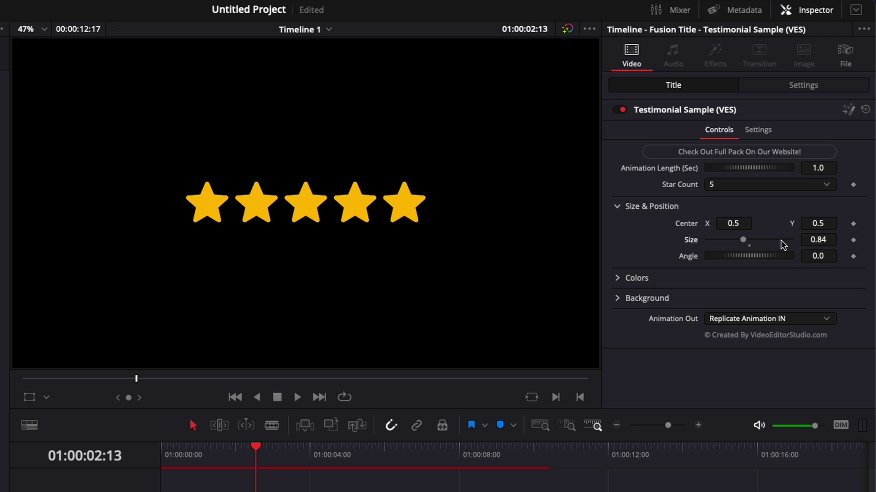
{"action": "left_click", "coordinate": [617, 278]}
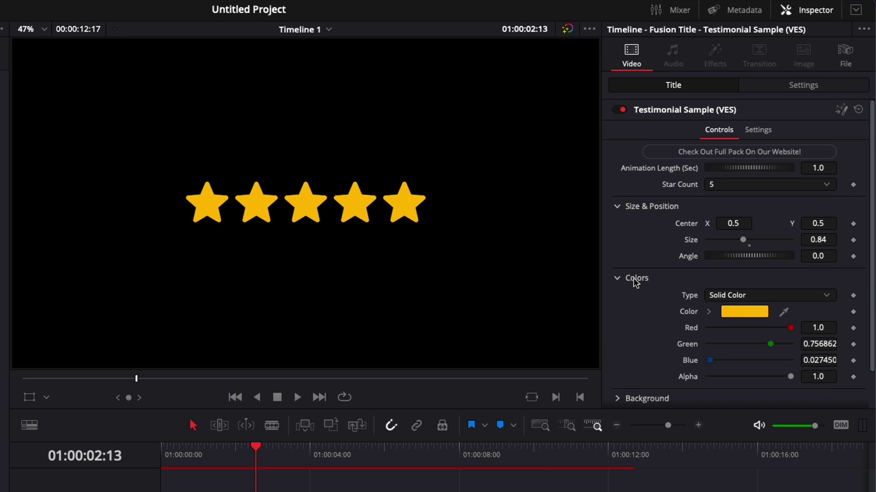
{"action": "scroll", "coordinate": [632, 280], "scroll_direction": "down", "scroll_amount": 1}
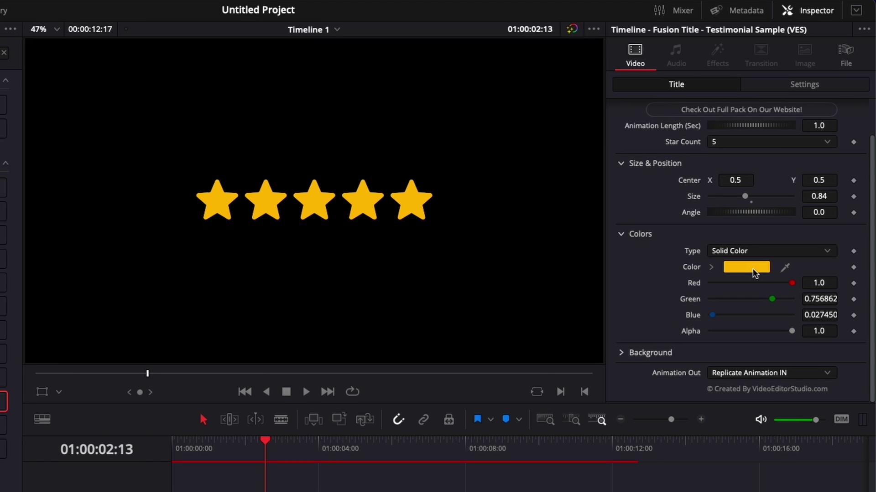
{"action": "left_click", "coordinate": [751, 271]}
{"action": "left_click", "coordinate": [204, 260]}
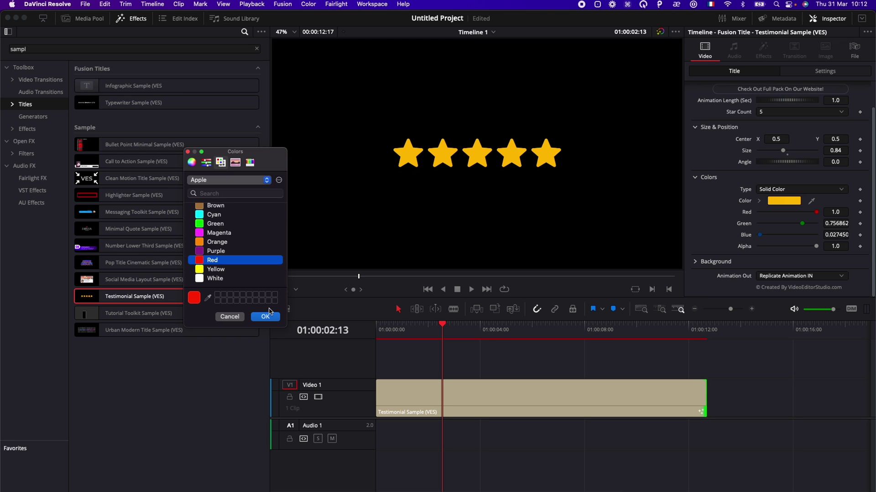
{"action": "left_click", "coordinate": [266, 318]}
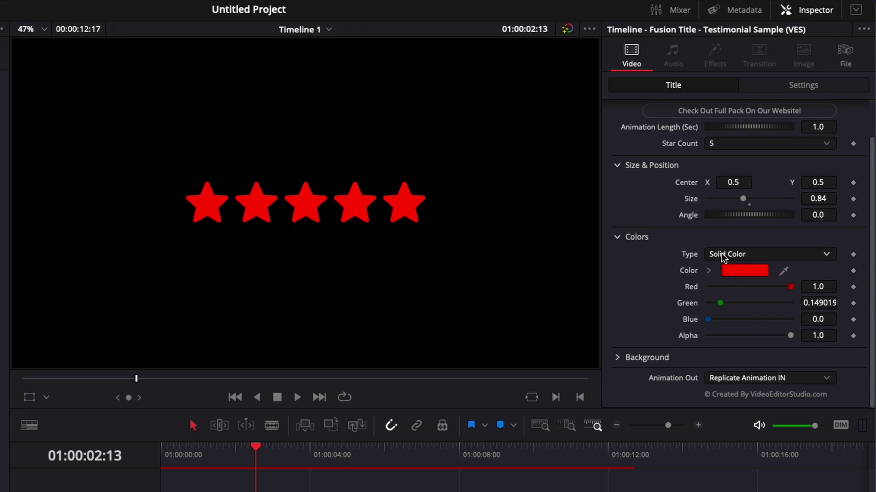
Switch the star fill type to Gradient with an orange start stop
{"action": "left_click", "coordinate": [721, 255]}
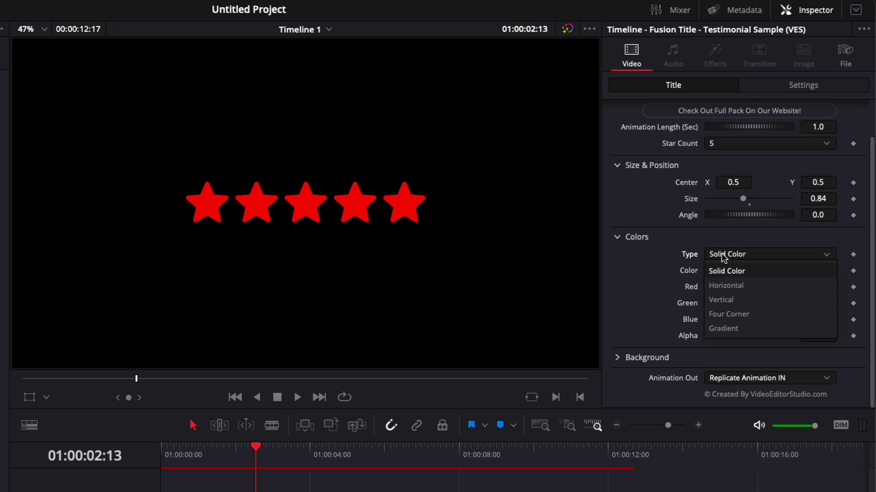
{"action": "left_click", "coordinate": [727, 327]}
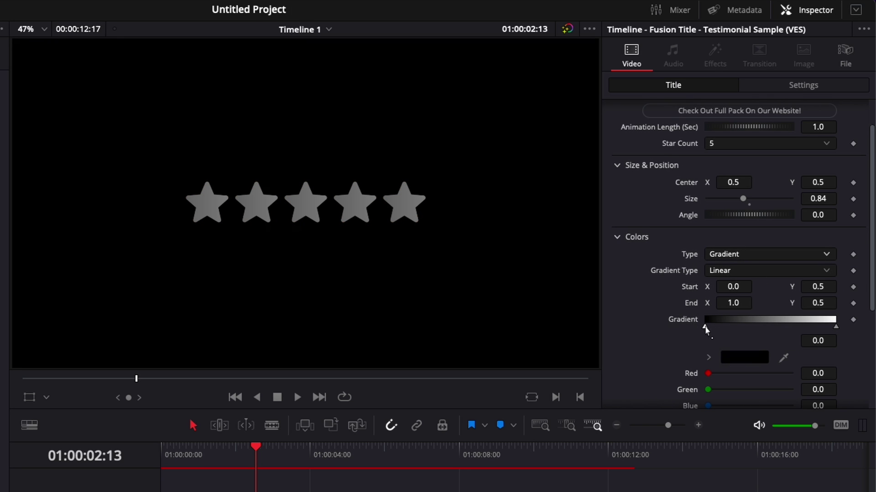
{"action": "left_click", "coordinate": [744, 357]}
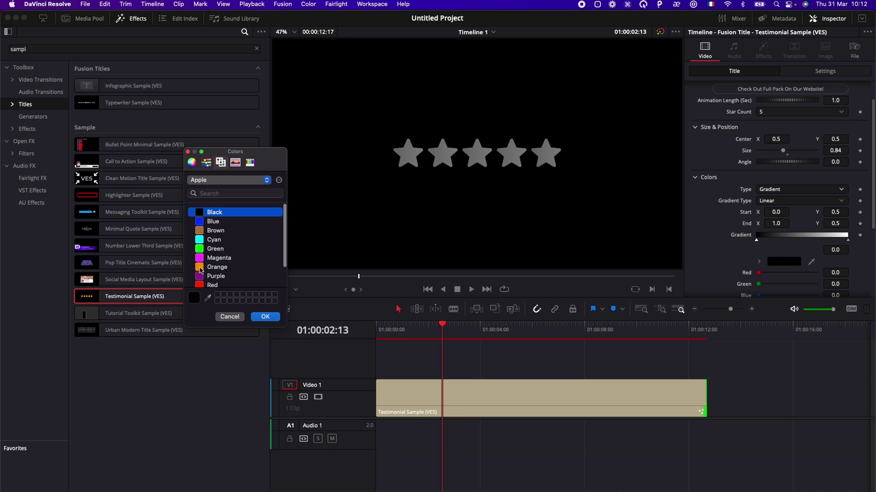
{"action": "left_click", "coordinate": [214, 266]}
{"action": "left_click", "coordinate": [265, 316]}
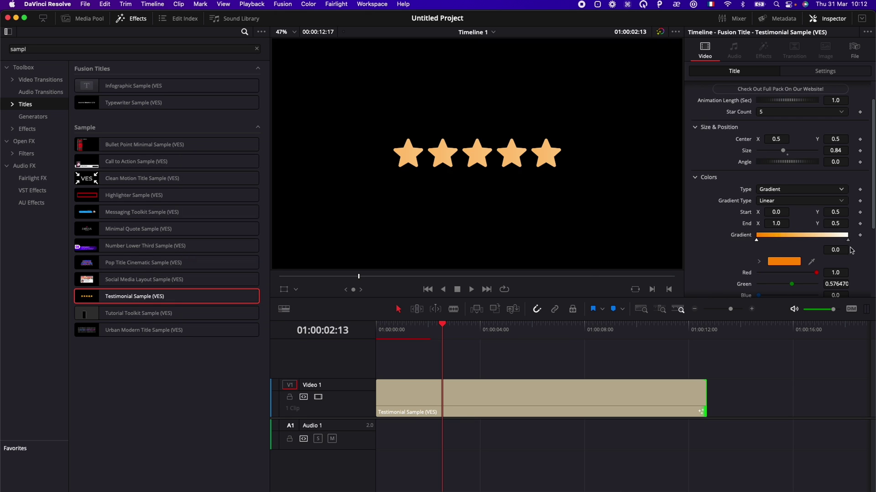
Make the gradient's end stop purple and drag the gradient Start point to Y -0.248
{"action": "left_click", "coordinate": [848, 241]}
{"action": "left_click", "coordinate": [784, 262]}
{"action": "left_click", "coordinate": [211, 251]}
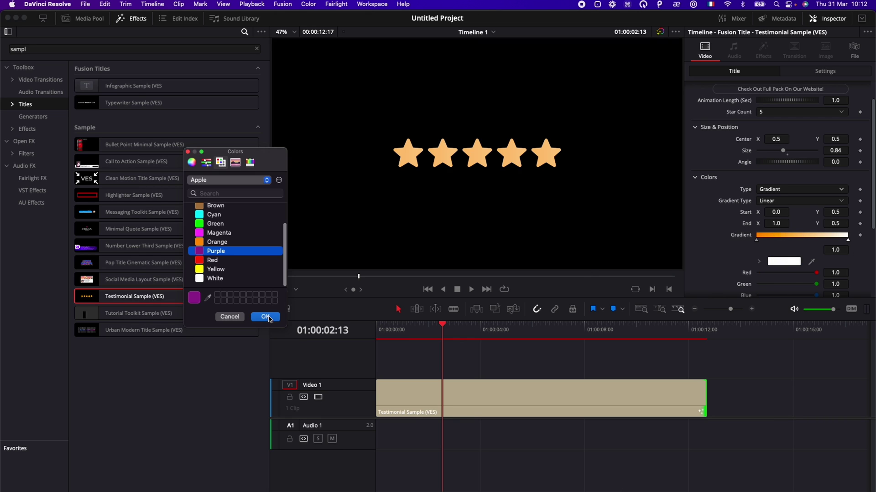
{"action": "left_click", "coordinate": [266, 314]}
{"action": "left_click_drag", "start_coordinate": [733, 225], "coordinate": [743, 241]}
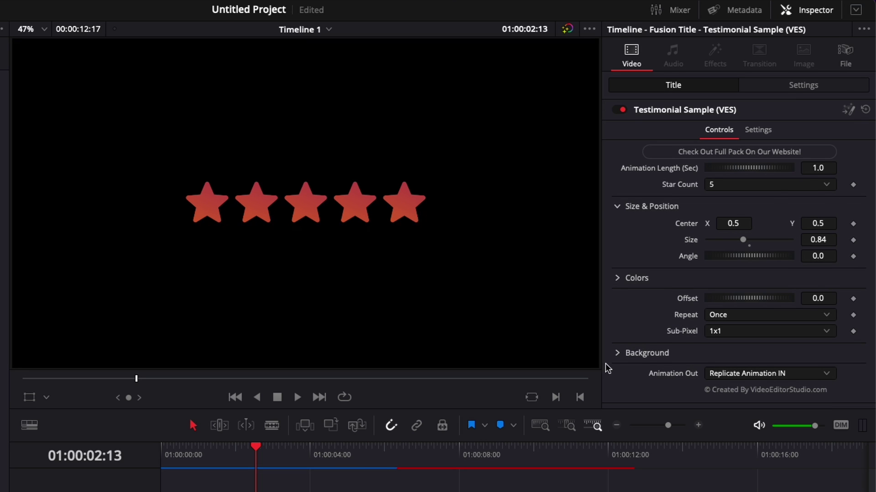
Expand Background and drop Text glitch_thumbnail.jpg from the Dock onto Video 1 beneath the title
{"action": "left_click", "coordinate": [615, 355]}
{"action": "scroll", "coordinate": [689, 315], "scroll_direction": "down", "scroll_amount": 5}
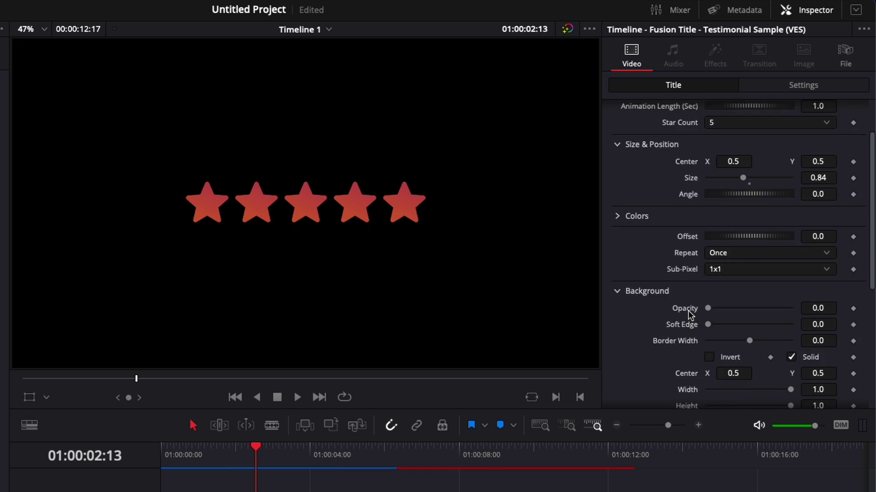
{"action": "scroll", "coordinate": [689, 315], "scroll_direction": "down", "scroll_amount": 2}
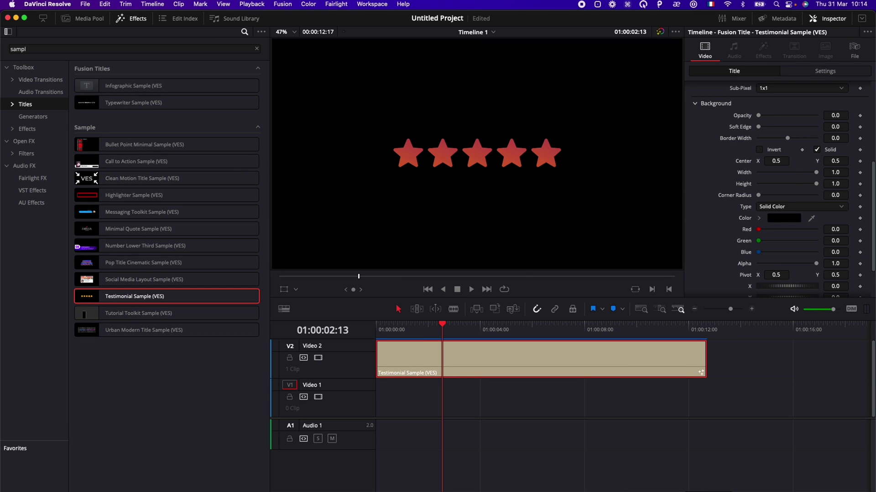
{"action": "left_click", "coordinate": [738, 491]}
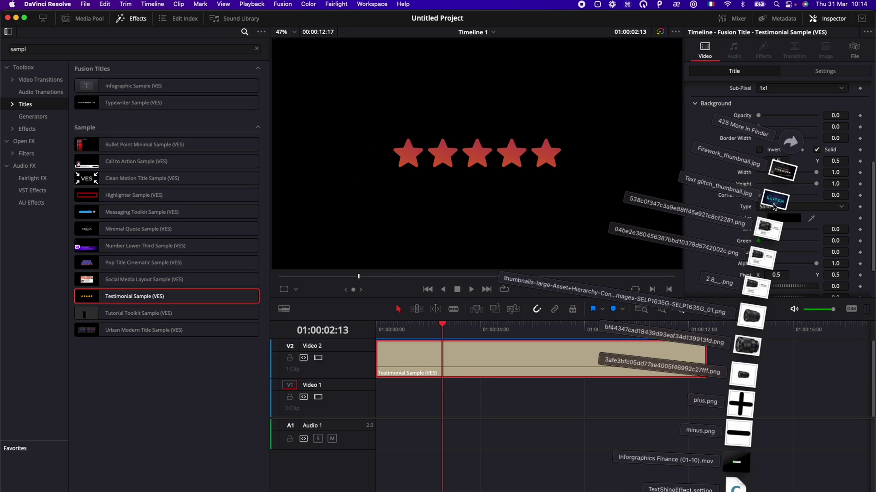
{"action": "left_click_drag", "start_coordinate": [774, 206], "coordinate": [381, 413]}
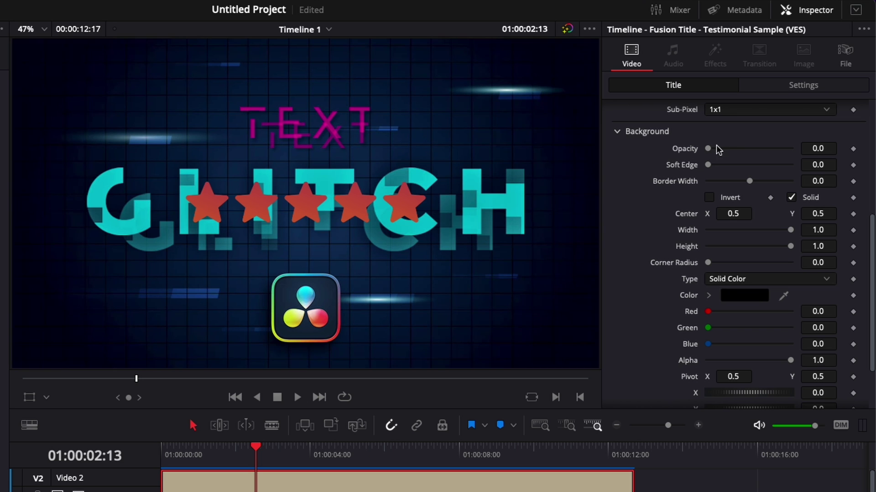
Make the Background box fully opaque at width 0.504, height 0.276, corner radius 1.0
{"action": "left_click_drag", "start_coordinate": [709, 147], "coordinate": [755, 151]}
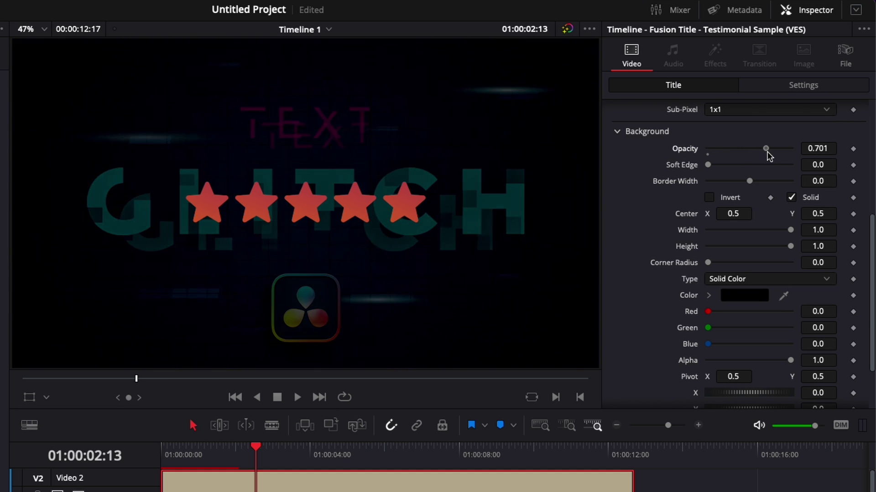
{"action": "left_click_drag", "start_coordinate": [767, 154], "coordinate": [768, 155]}
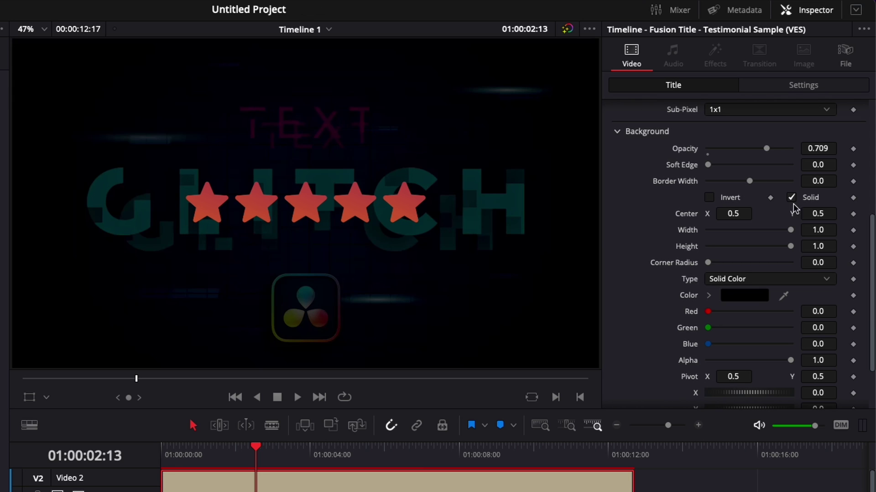
{"action": "left_click_drag", "start_coordinate": [791, 231], "coordinate": [793, 276]}
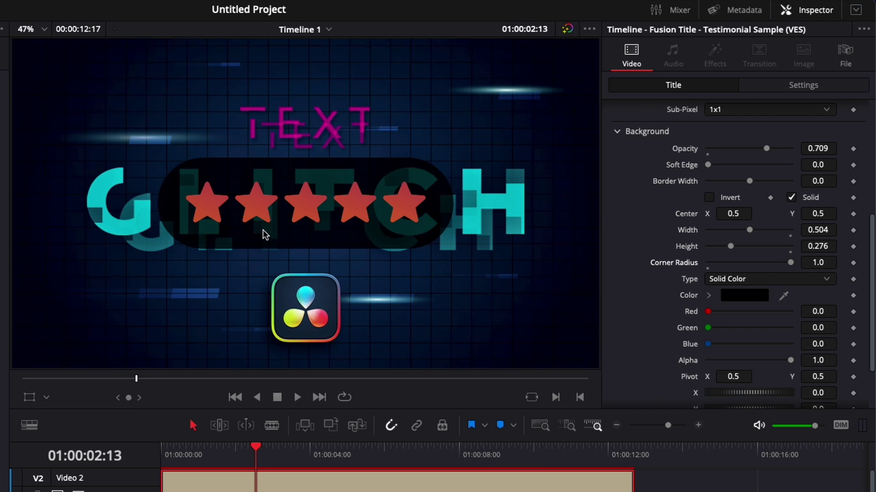
{"action": "left_click_drag", "start_coordinate": [767, 149], "coordinate": [816, 150]}
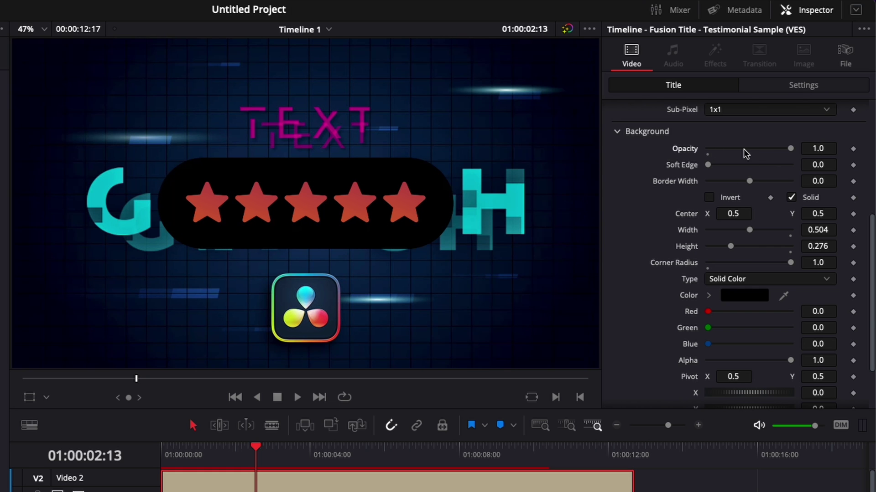
Set the background box color to White, then play the title from the start
{"action": "left_click", "coordinate": [739, 298]}
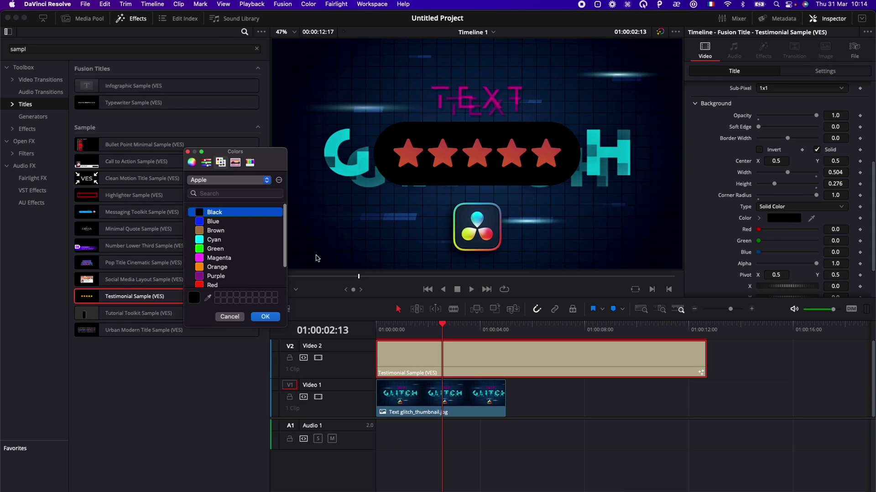
{"action": "scroll", "coordinate": [237, 246], "scroll_direction": "down", "scroll_amount": 2}
{"action": "left_click", "coordinate": [214, 279]}
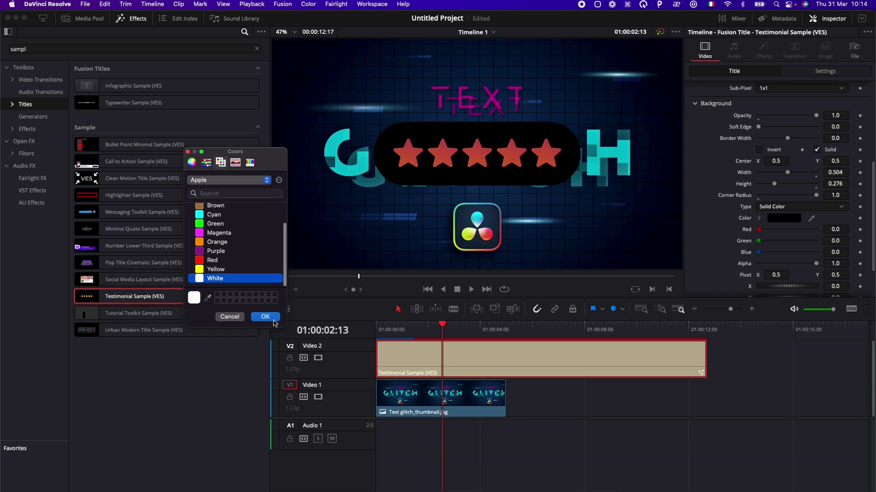
{"action": "left_click", "coordinate": [272, 320]}
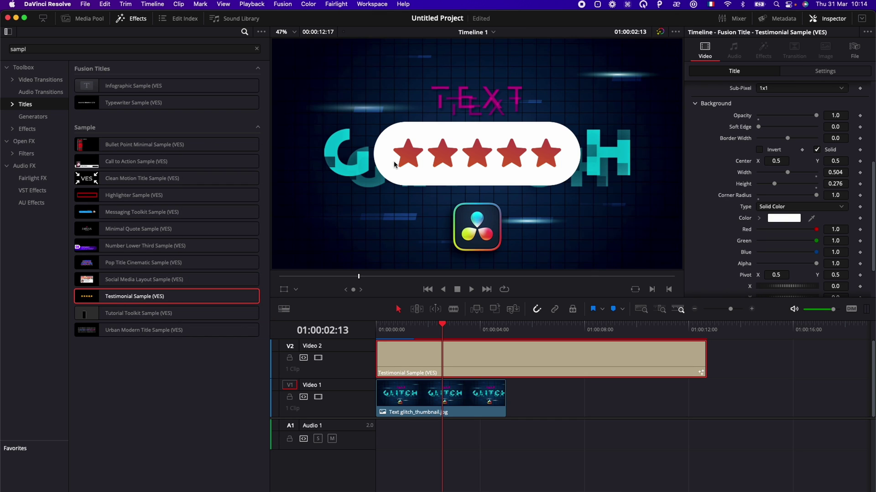
{"action": "left_click", "coordinate": [378, 332]}
{"action": "key", "text": "space"}
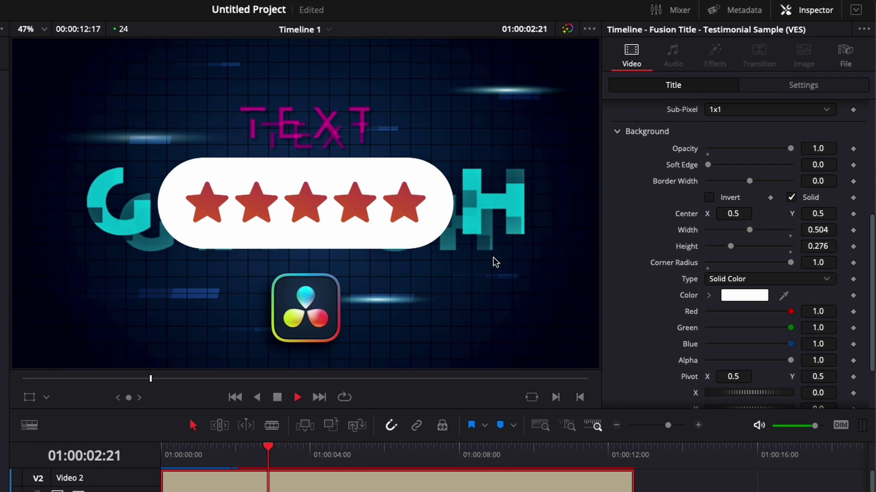
Stop the title playback
{"action": "key", "text": "space"}
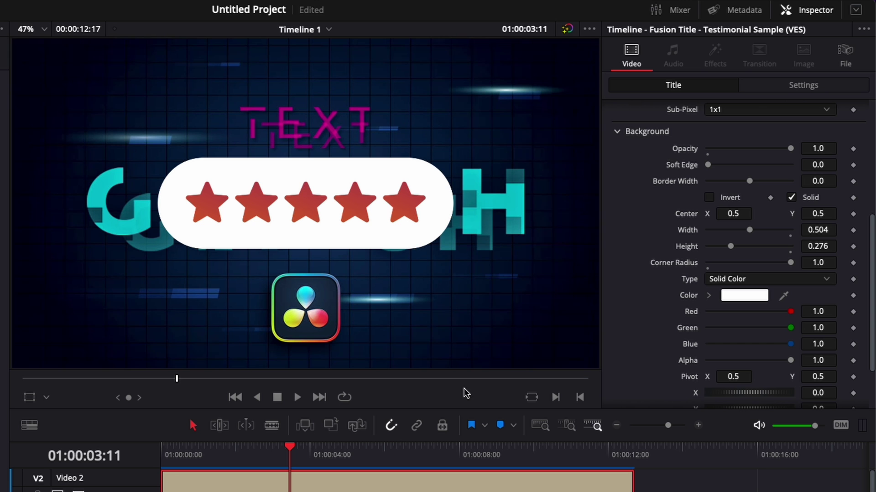